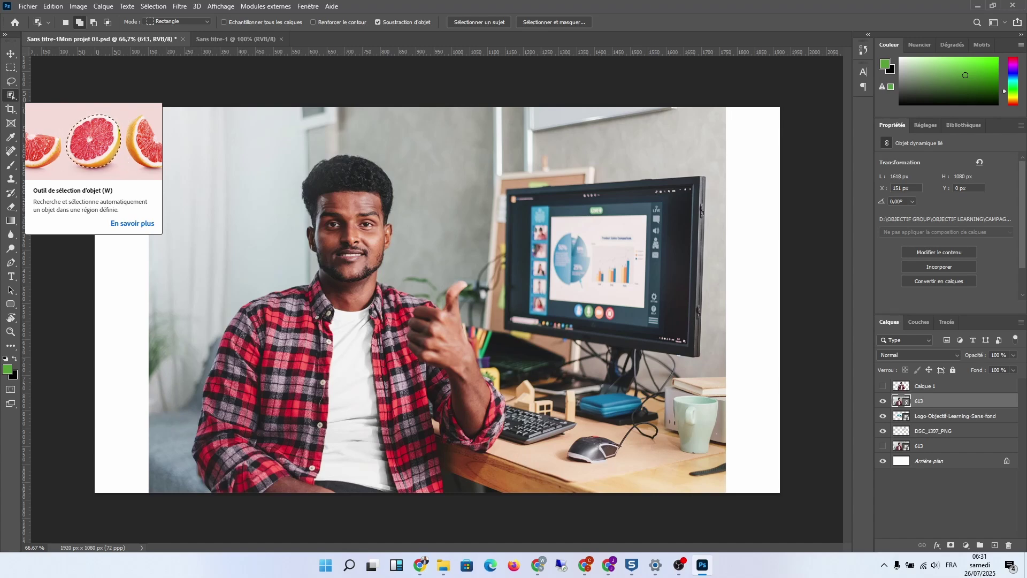
- Activate the Magic Wand tool and hide the upper 613 photo layer and the Logo-Objectif-Learning-Sans-fond layer
right_click(11, 95)
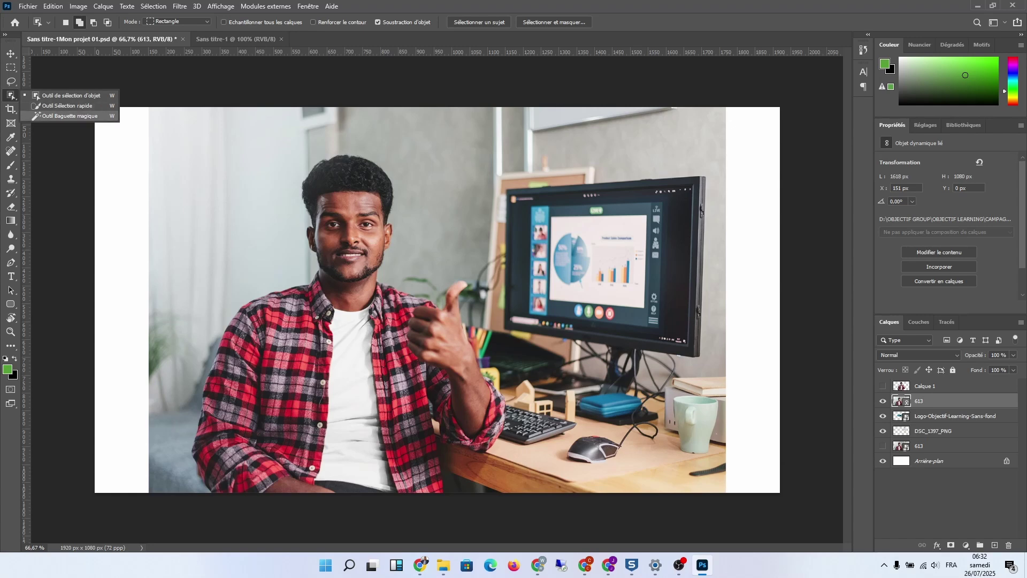
left_click(64, 115)
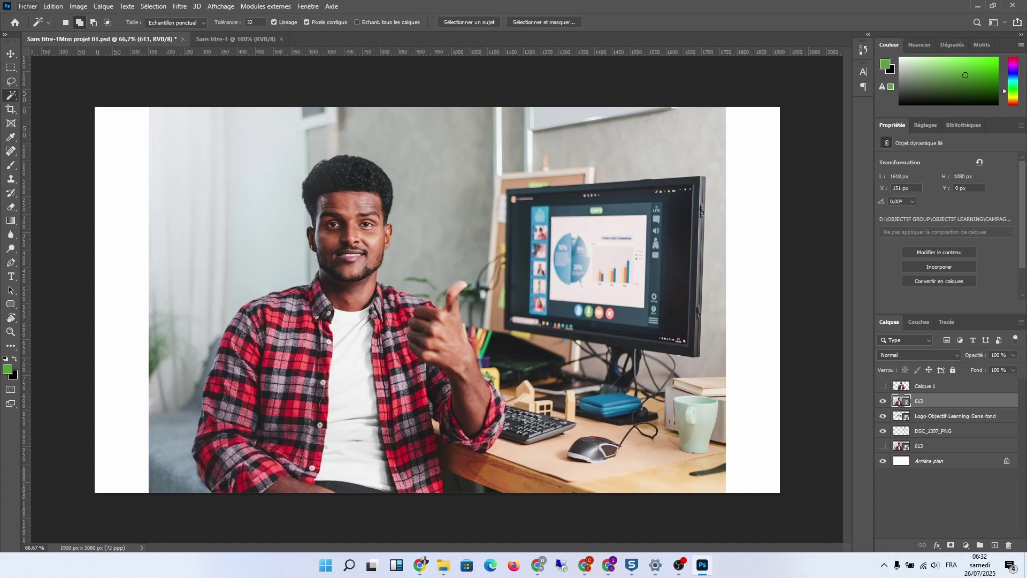
key("alt+f")
key("Right")
key("Return")
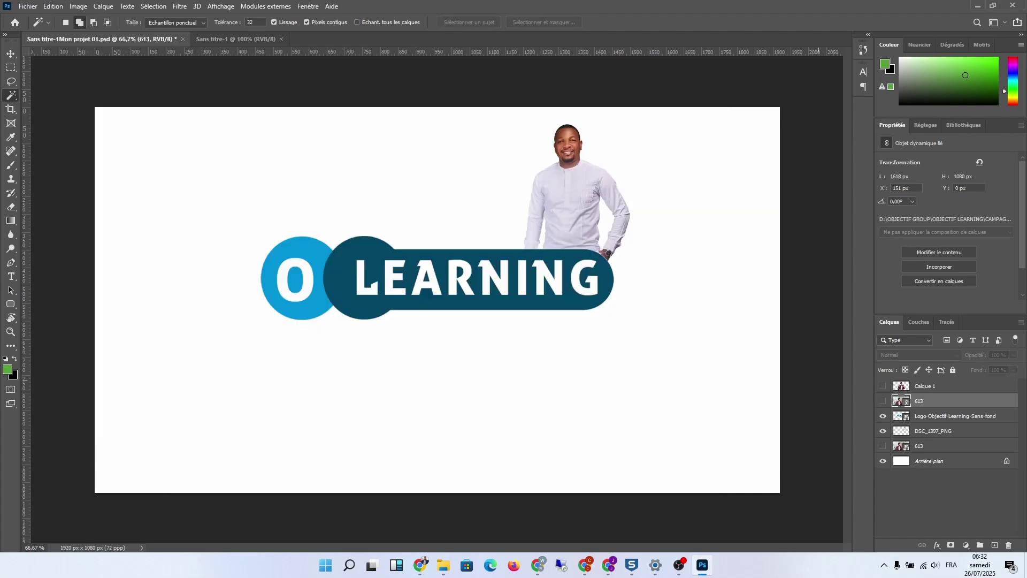
key("alt+f")
key("Right")
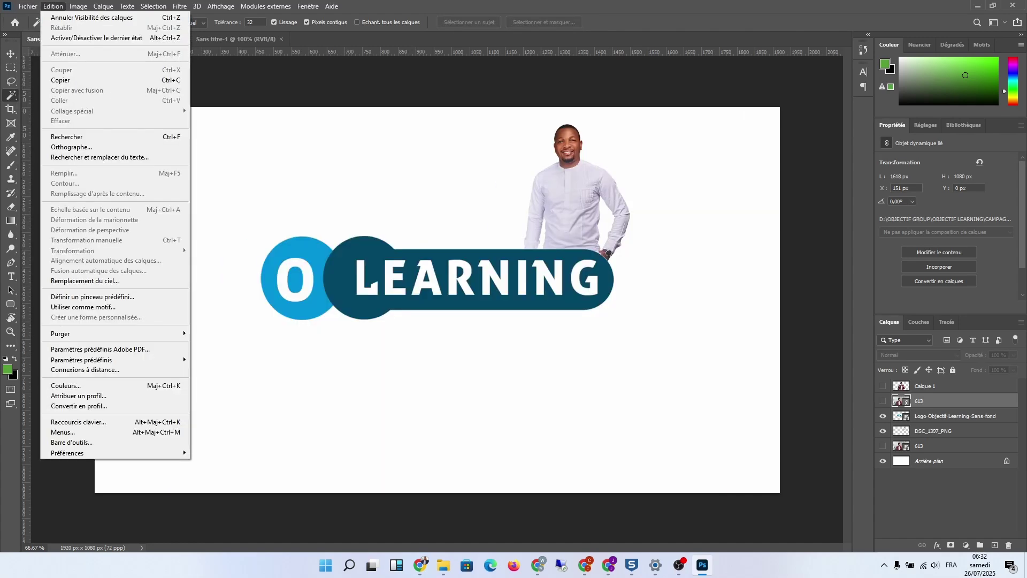
key("Right")
key("Escape")
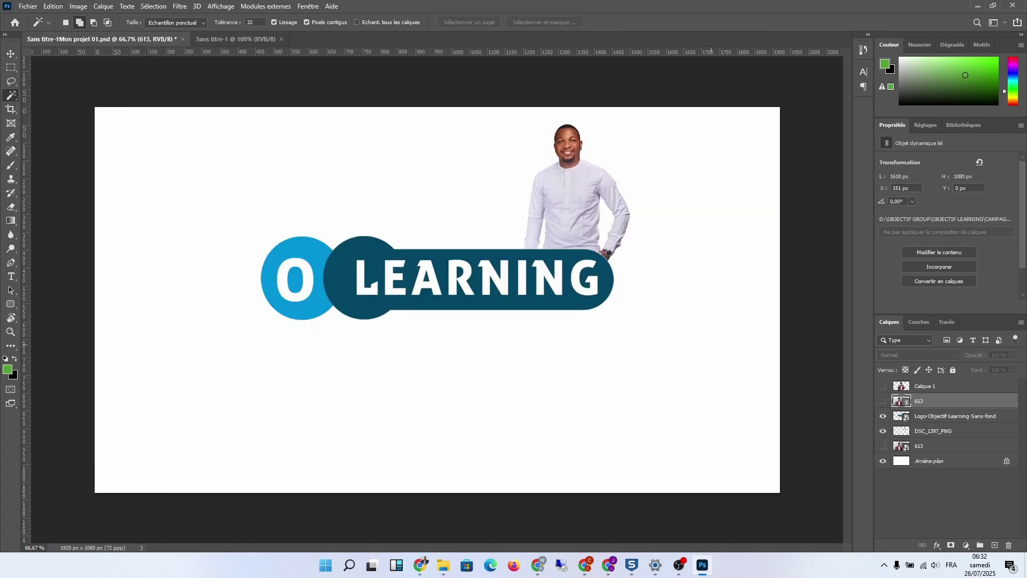
left_click(883, 416)
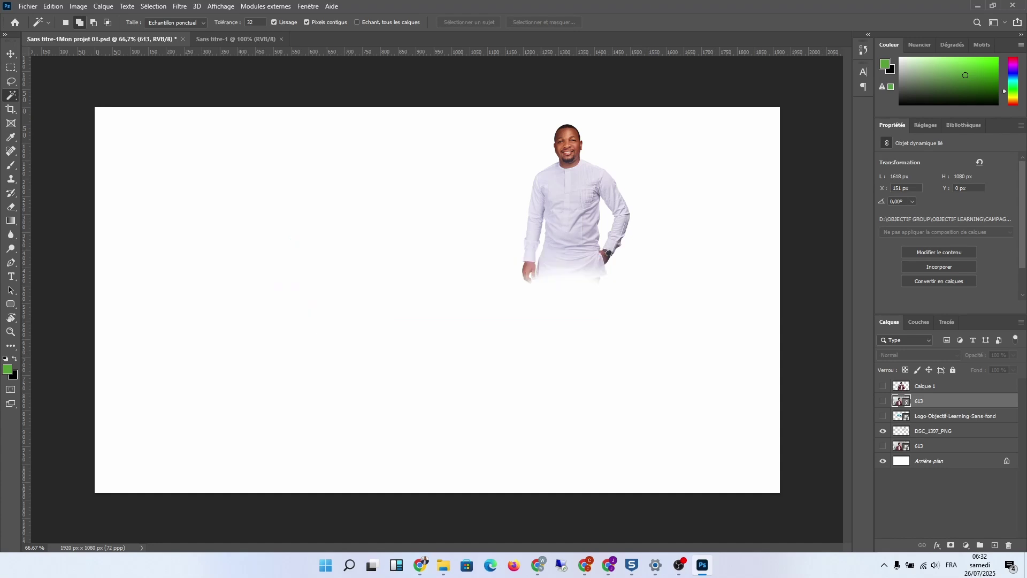
- Scale the DSC_1397_PNG portrait to about 169 % and reposition it near the canvas centre, at about X 652 px, Y 104 px
key("v")
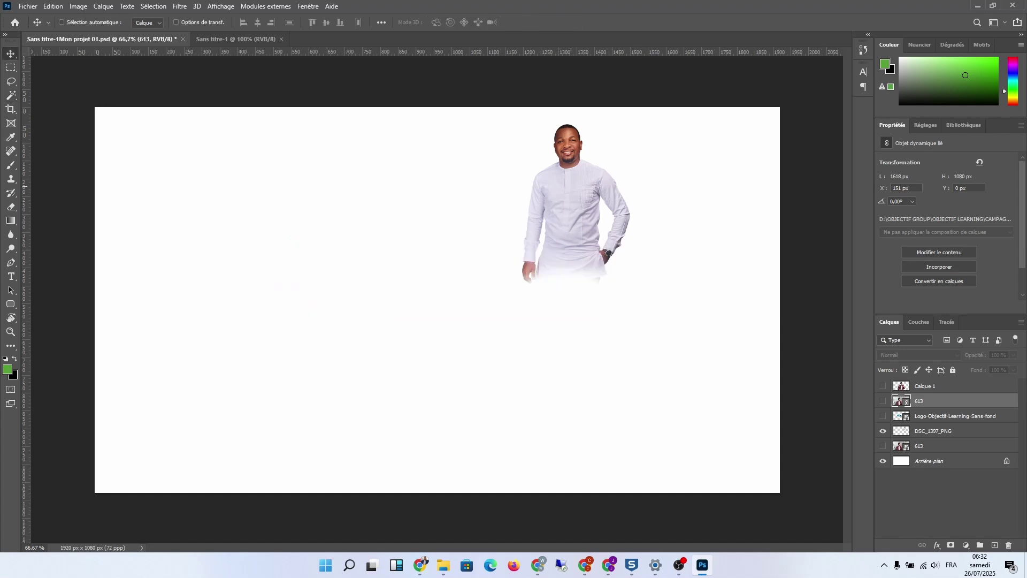
left_click_drag(576, 156, 469, 201)
key("ctrl+z")
left_click(955, 416)
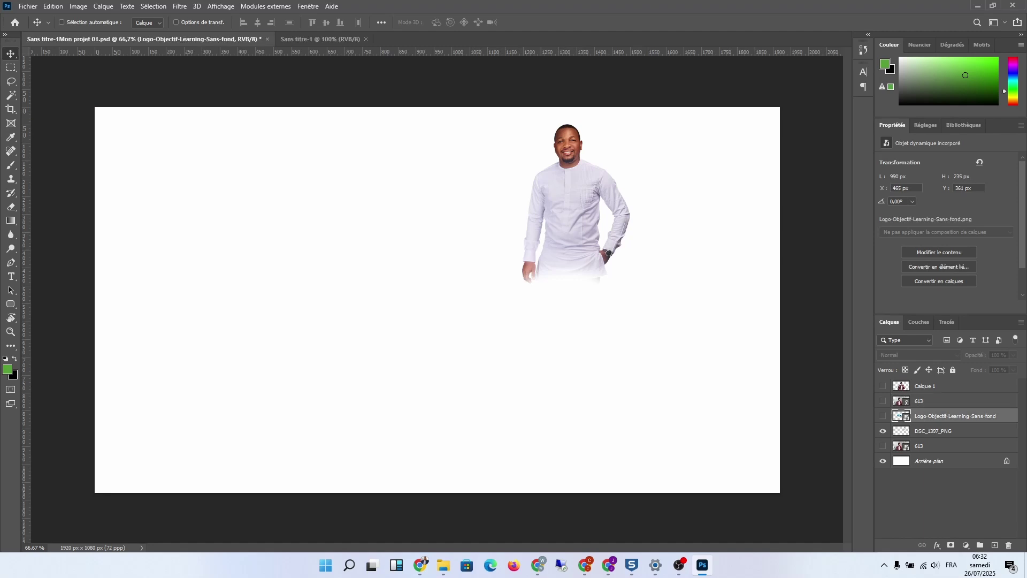
left_click_drag(567, 214, 406, 303)
key("ctrl+t")
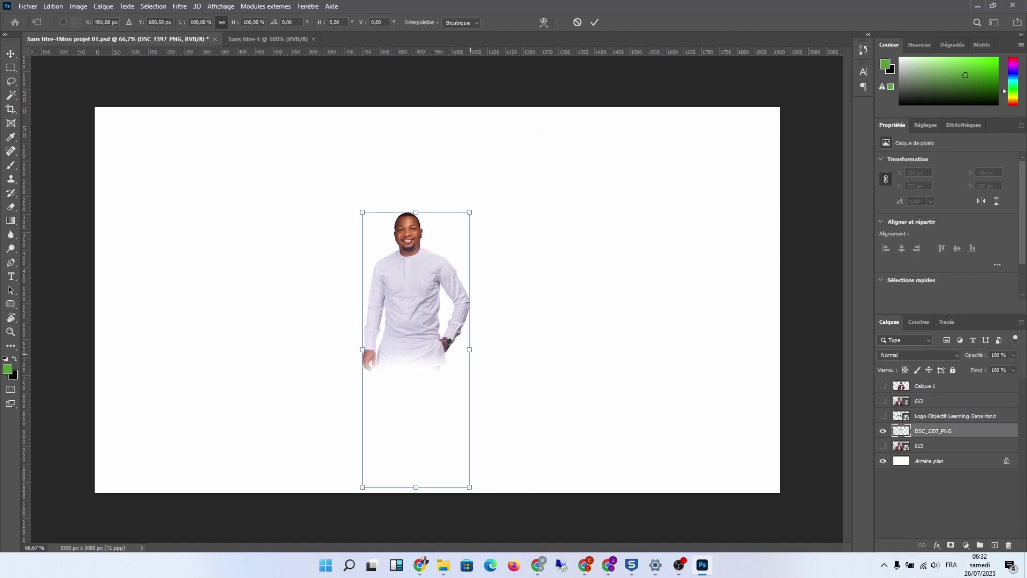
left_click_drag(469, 350, 705, 334)
left_click_drag(524, 300, 431, 321)
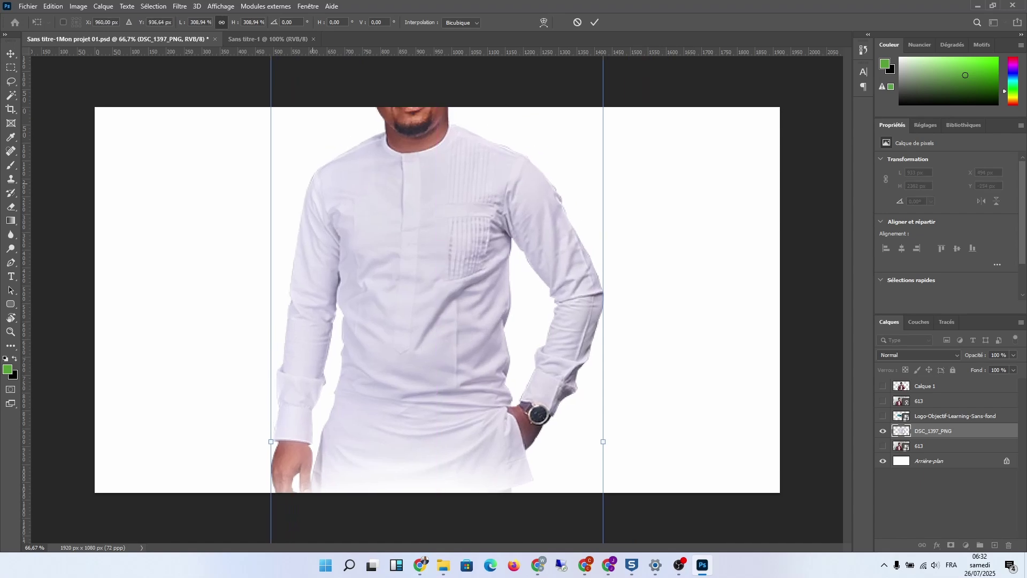
left_click_drag(603, 442, 453, 397)
left_click_drag(329, 369, 386, 303)
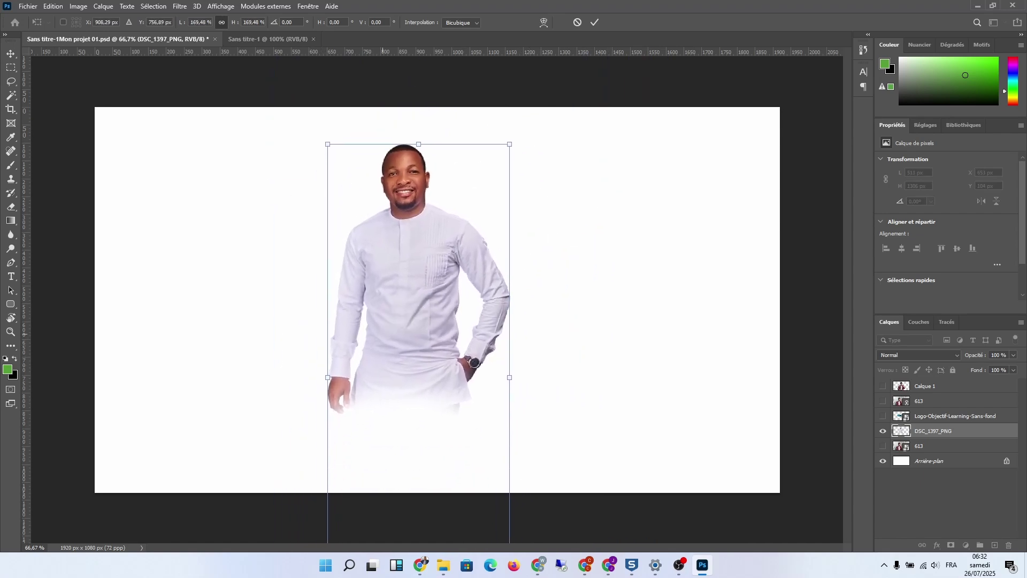
key("Return")
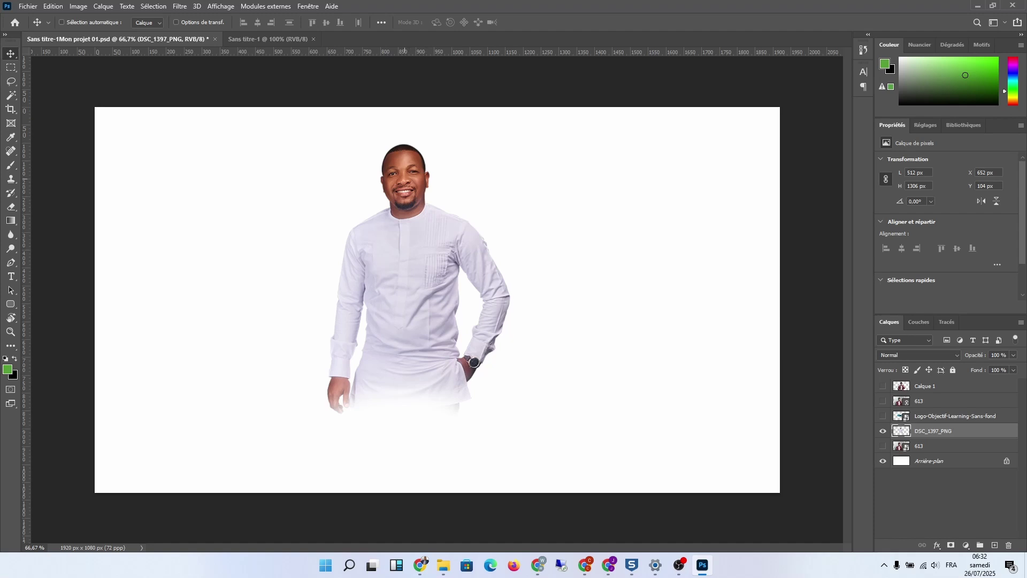
- Convert the locked Arrière-plan background into a regular layer and fill it with a medium sky blue
double_click(931, 461)
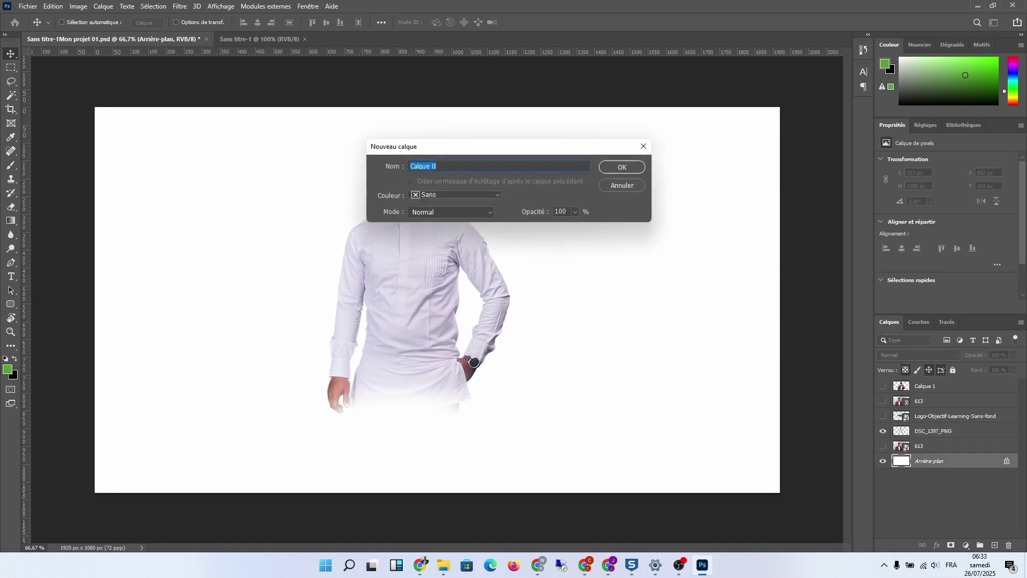
key("Return")
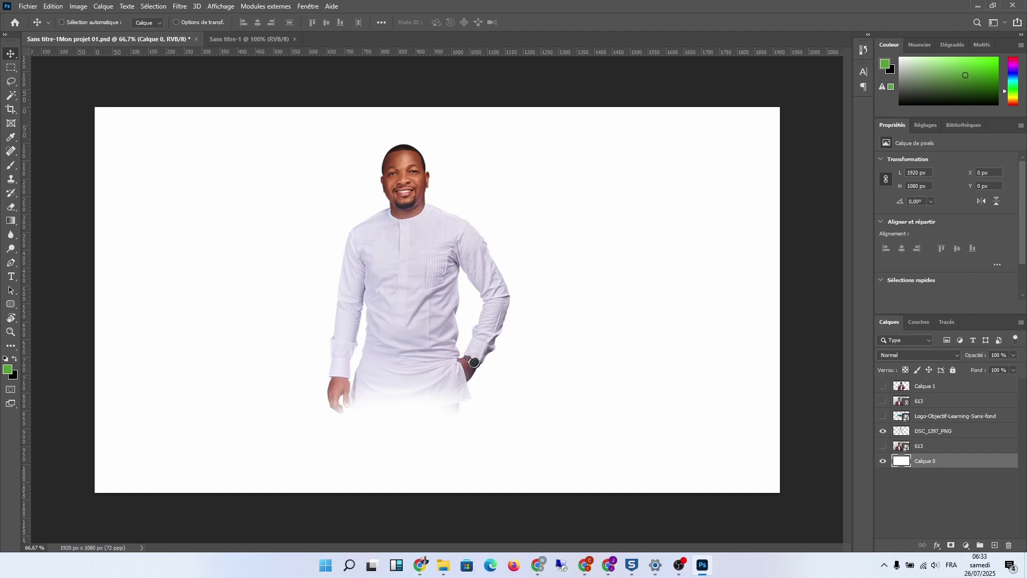
left_click(7, 369)
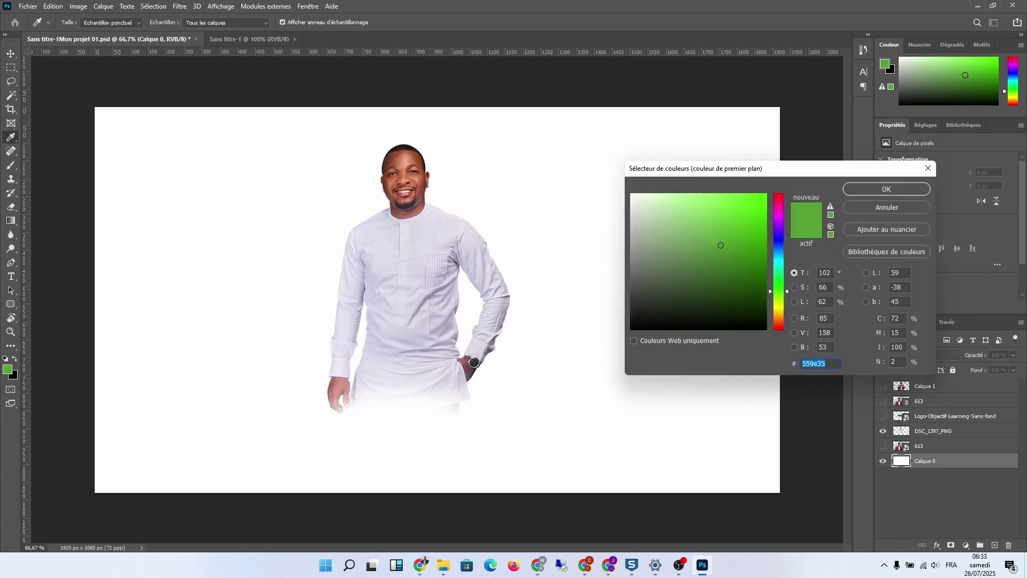
type("353a9e")
left_click(705, 223)
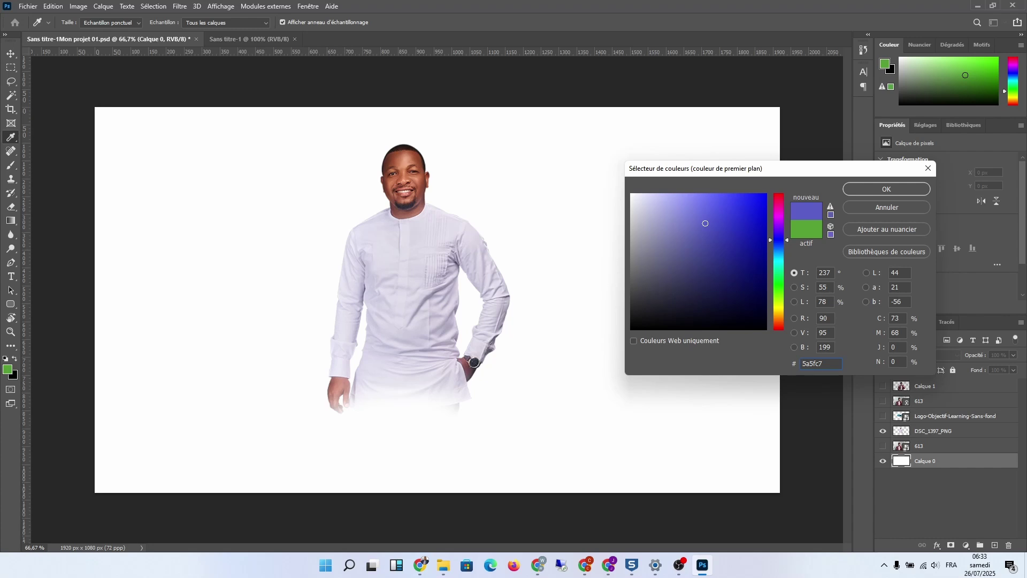
left_click(779, 253)
left_click(737, 216)
key("Return")
key("v")
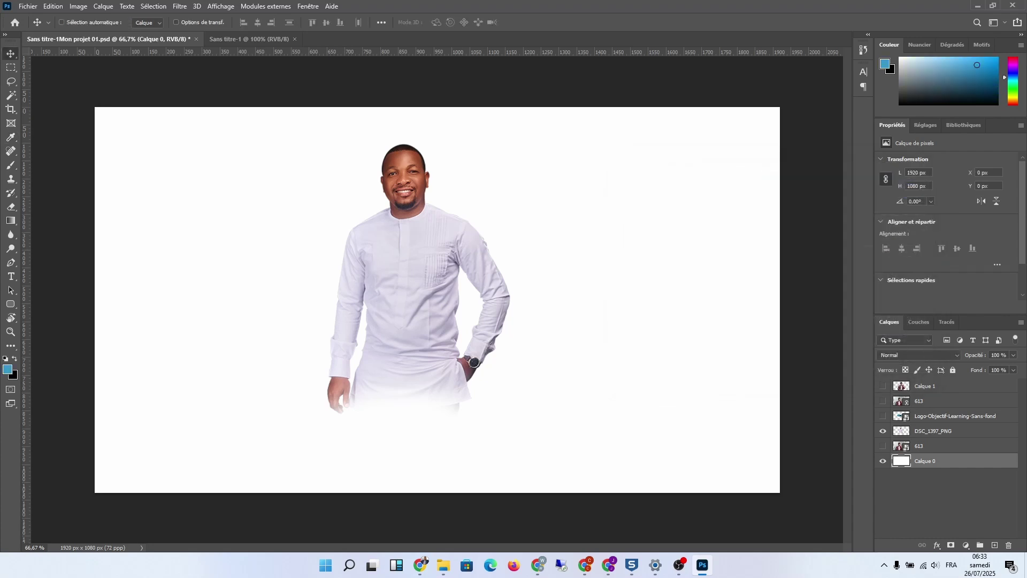
key("alt+BackSpace")
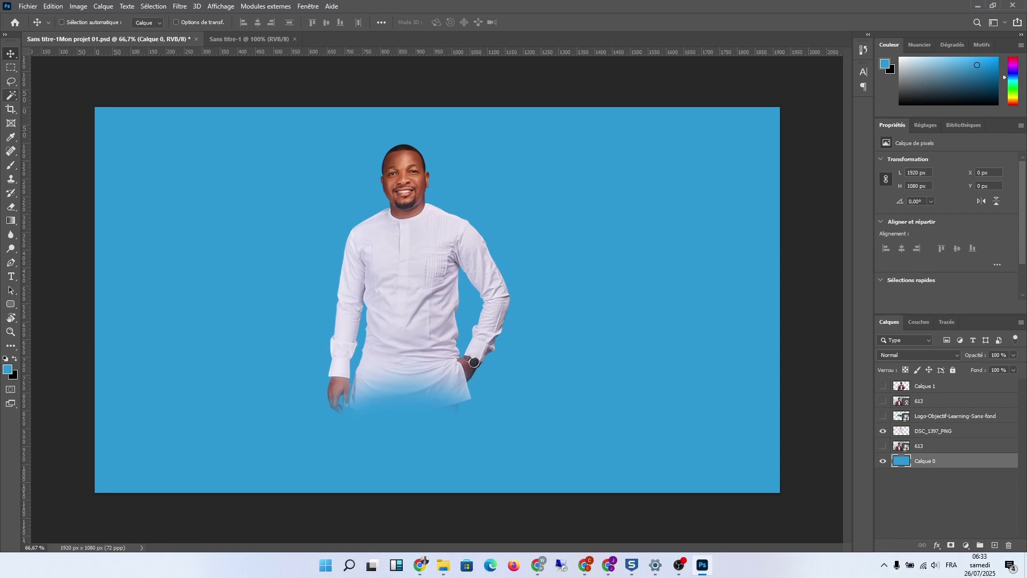
- Reactivate the Magic Wand tool and merge the DSC_1397_PNG portrait with the blue Calque 0 layer
left_click(11, 95)
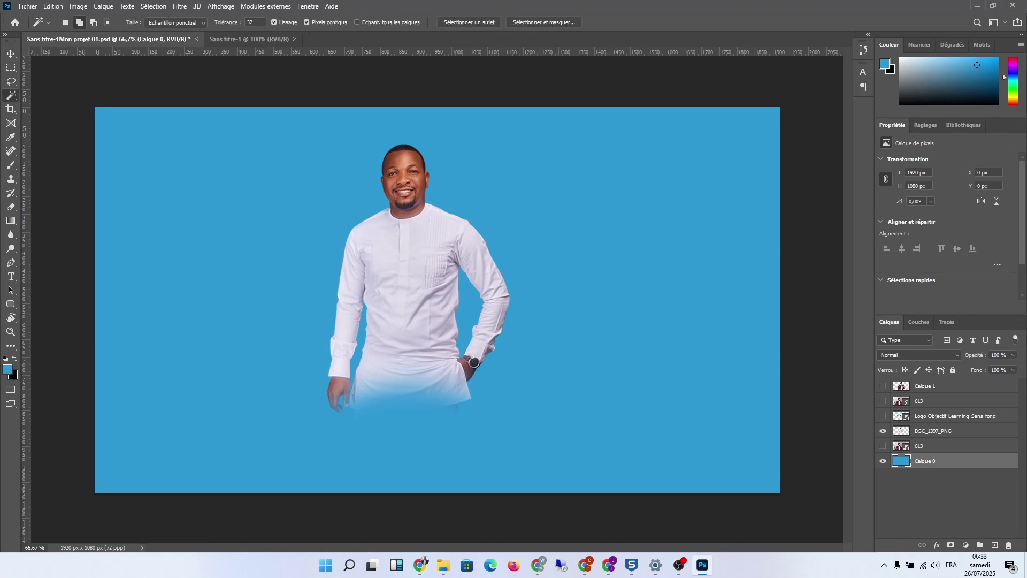
right_click(11, 96)
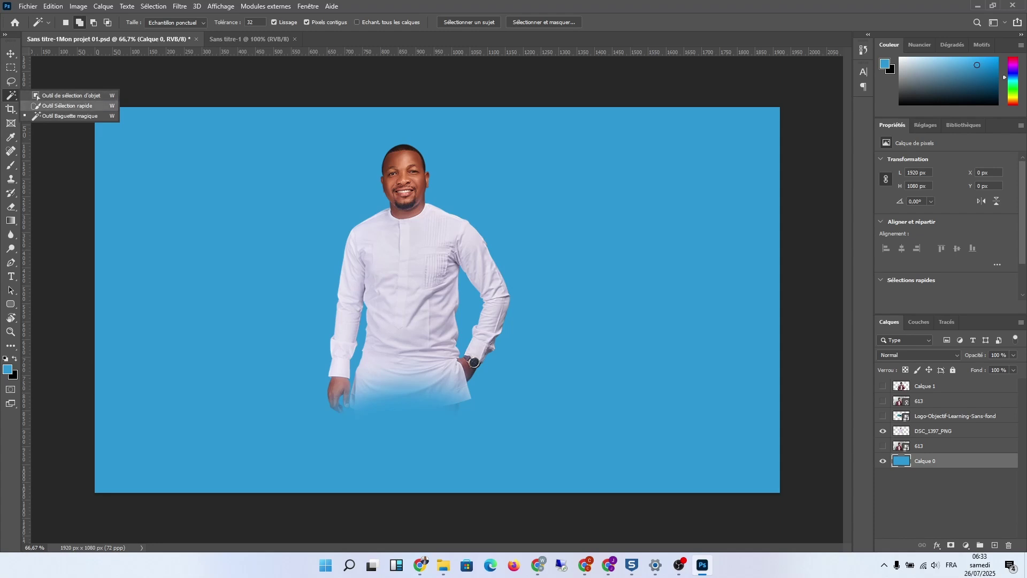
key("Escape")
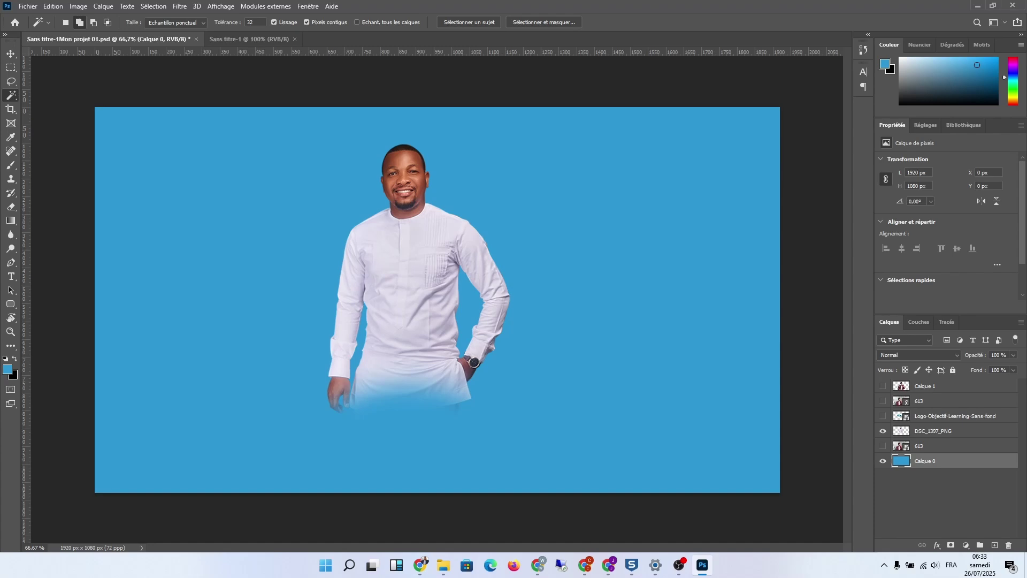
left_click(944, 431, "ctrl")
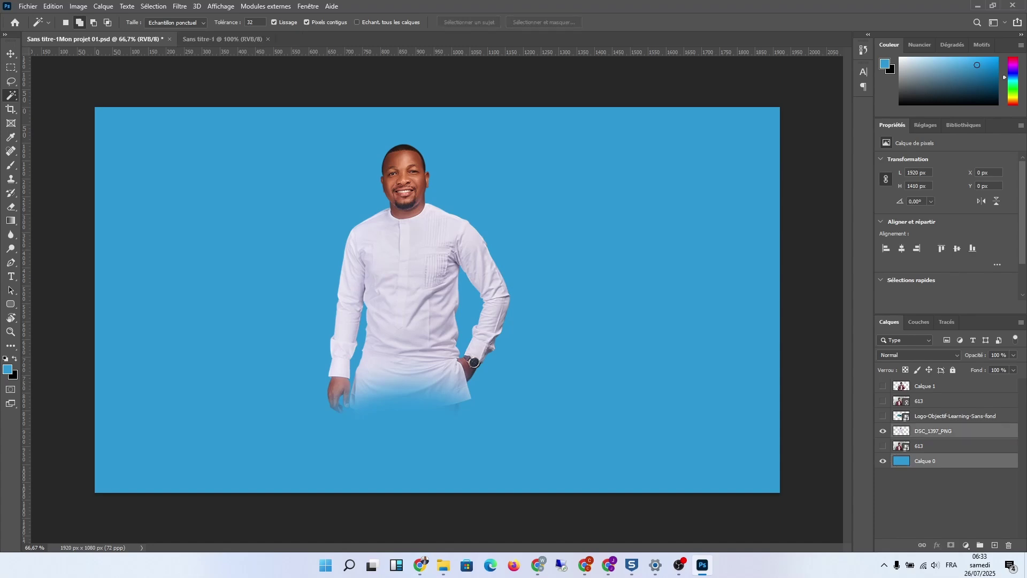
right_click(944, 431)
left_click(805, 416)
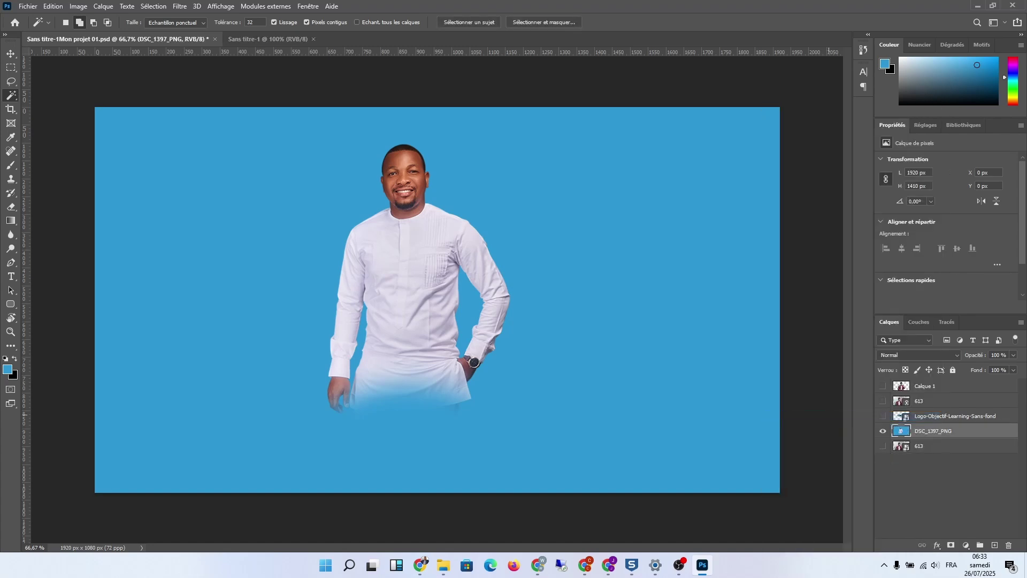
- Select the blue area around the man on the merged layer, then invert the selection to cover the man
key("ctrl+comma")
key("ctrl+comma")
key("ctrl+comma")
key("ctrl+comma")
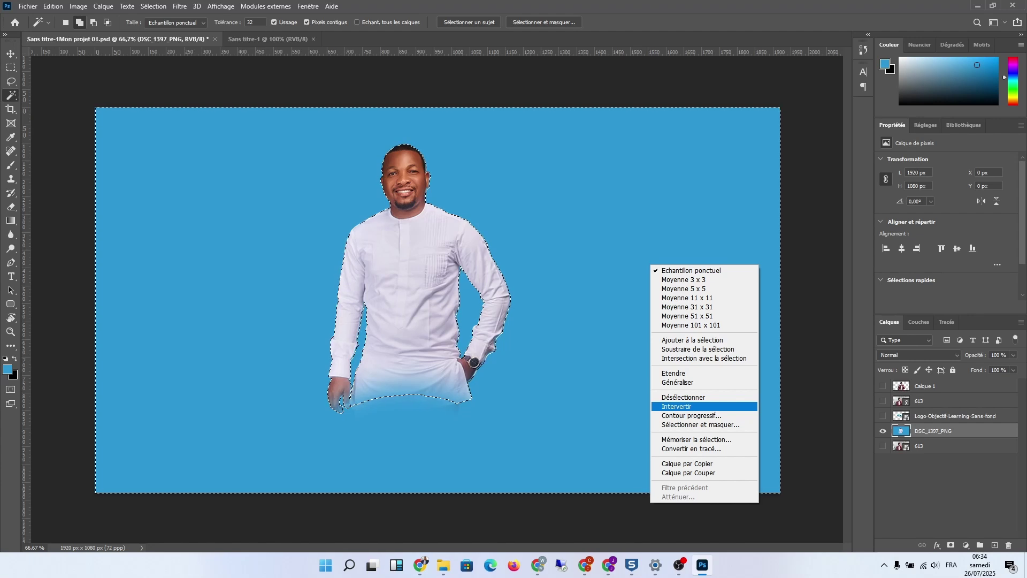
left_click(677, 406)
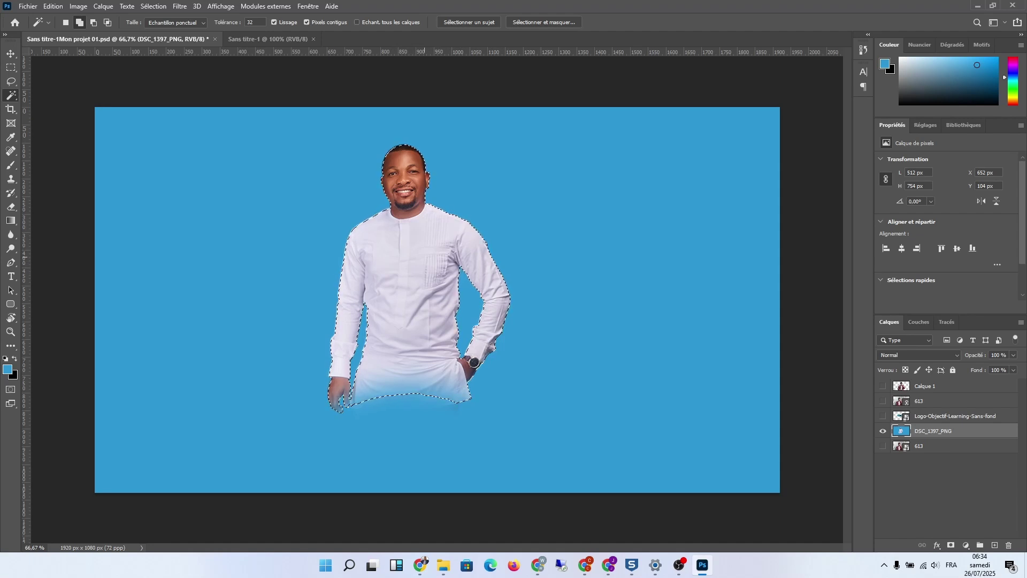
- Copy the selected man onto a new layer and hide the merged DSC_1397_PNG layer beneath it
key("ctrl+j")
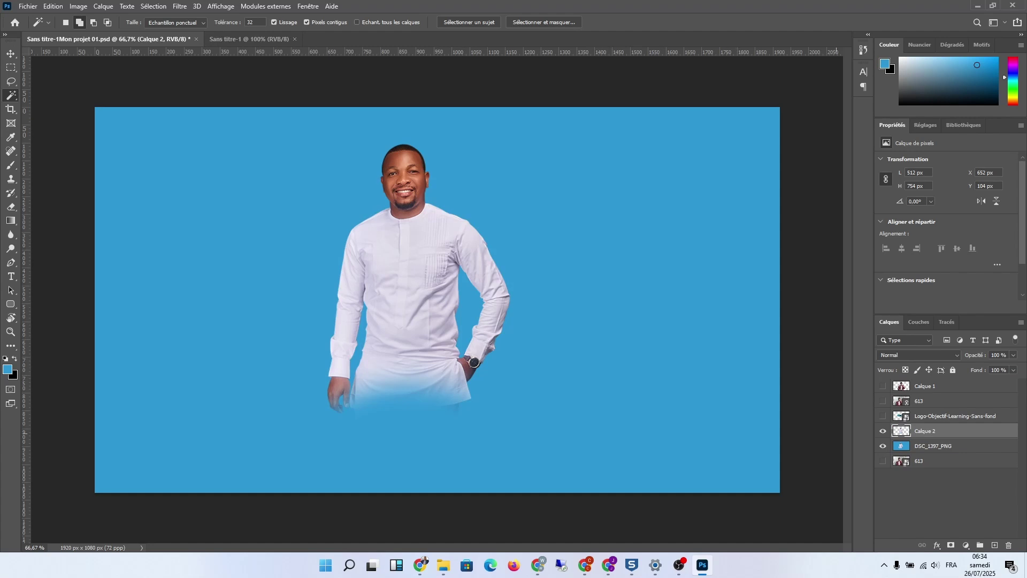
left_click(883, 446)
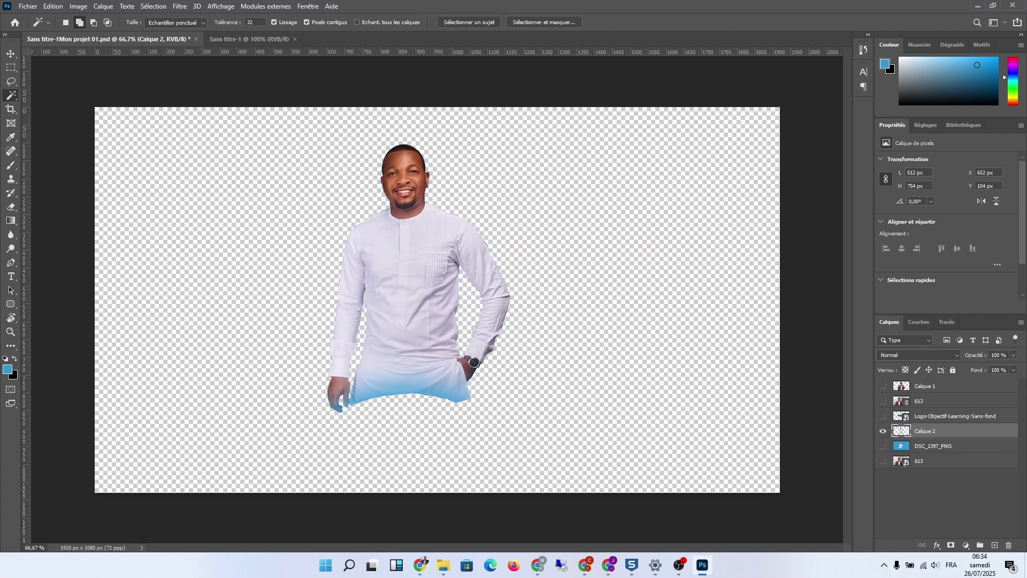